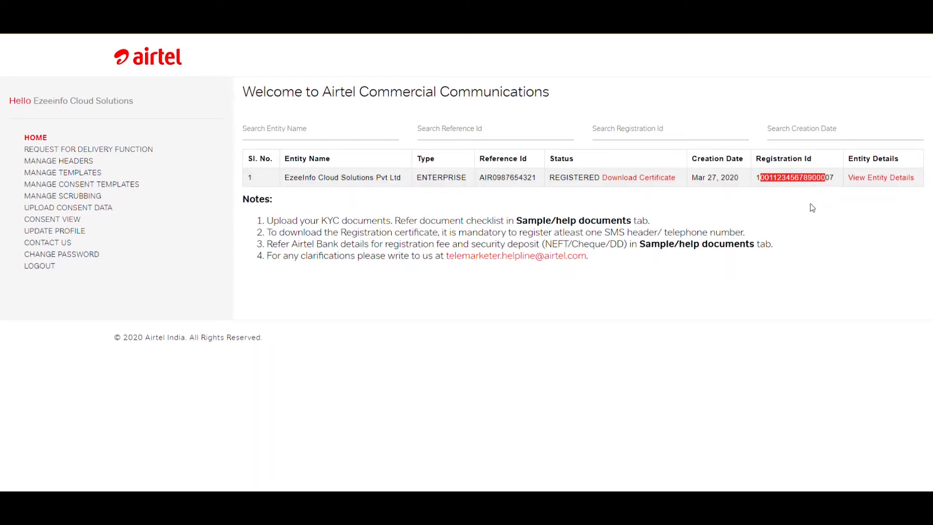
# Go to the list of registered SMS headers and examine the first header's value and DLT Id
pyautogui.click(811, 208)
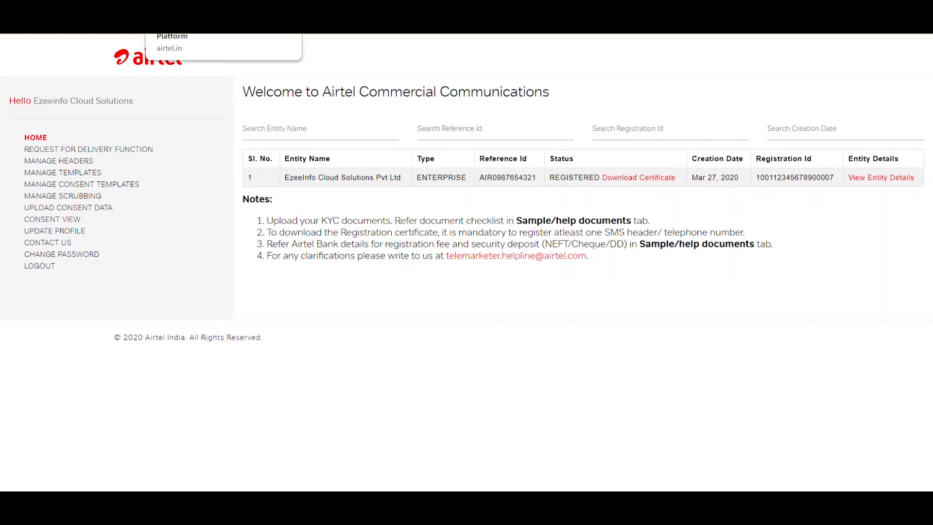
pyautogui.click(204, 9)
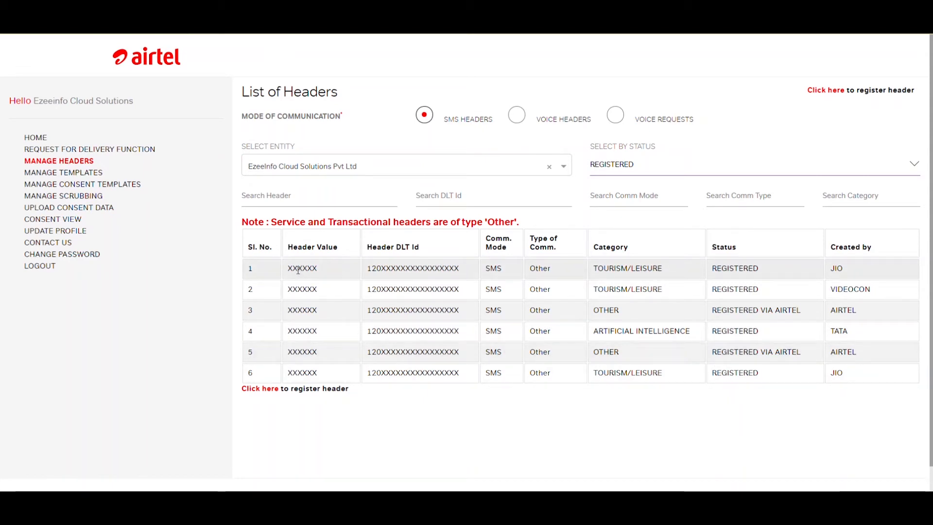
pyautogui.moveTo(293, 269); pyautogui.dragTo(308, 269)
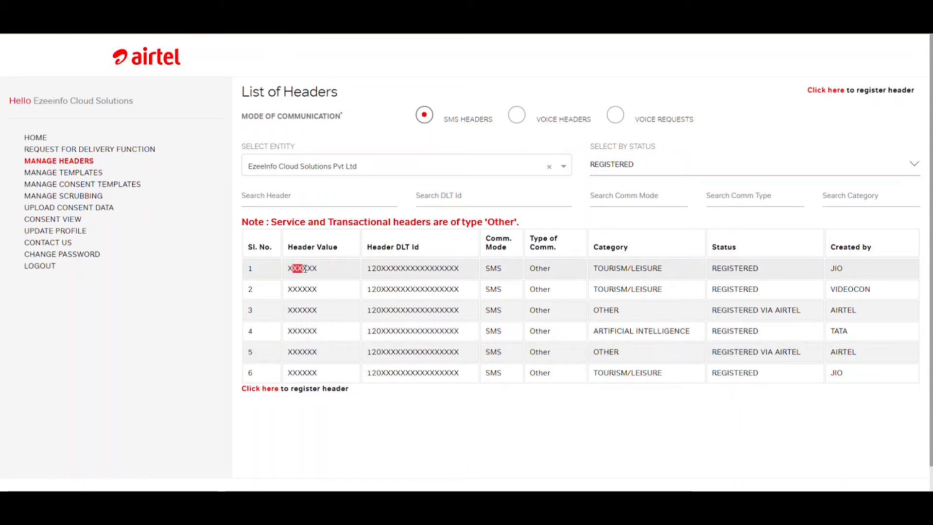
pyautogui.click(312, 269)
pyautogui.moveTo(382, 269); pyautogui.dragTo(448, 269)
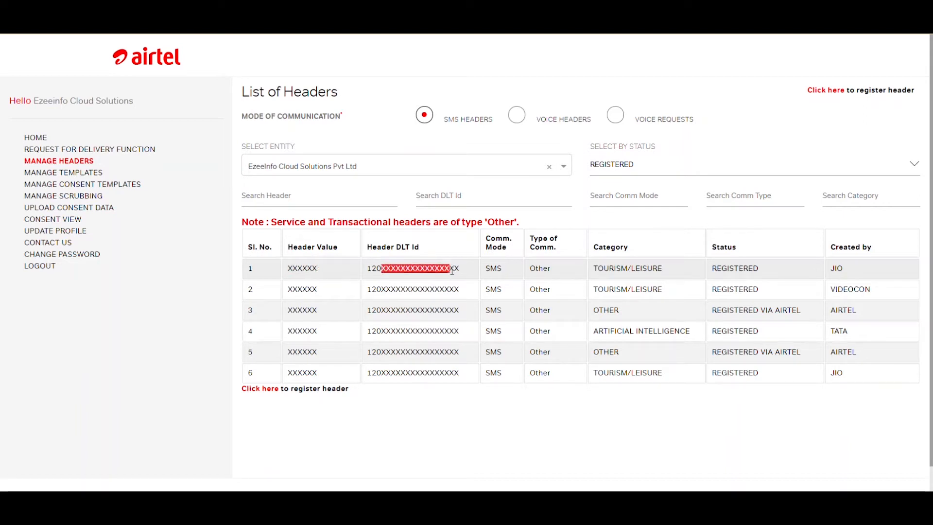
pyautogui.click(443, 269)
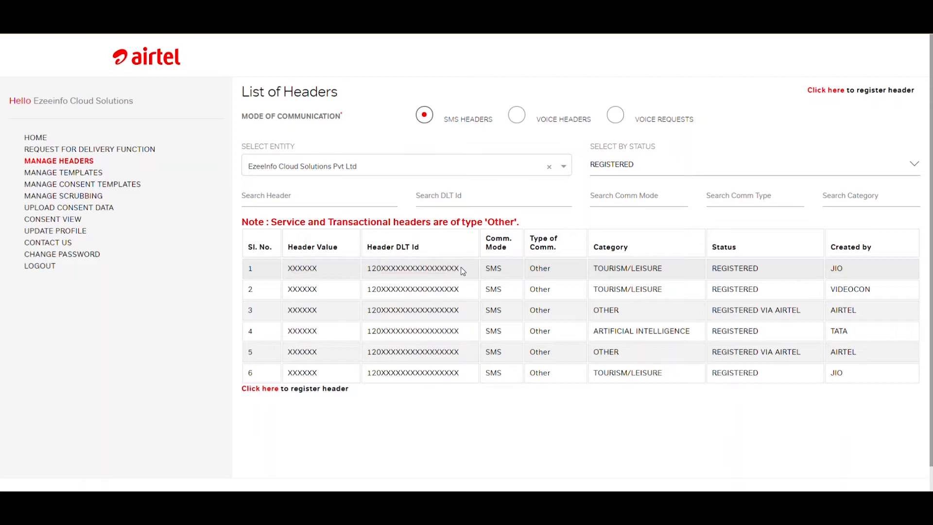
pyautogui.moveTo(461, 268); pyautogui.dragTo(371, 269)
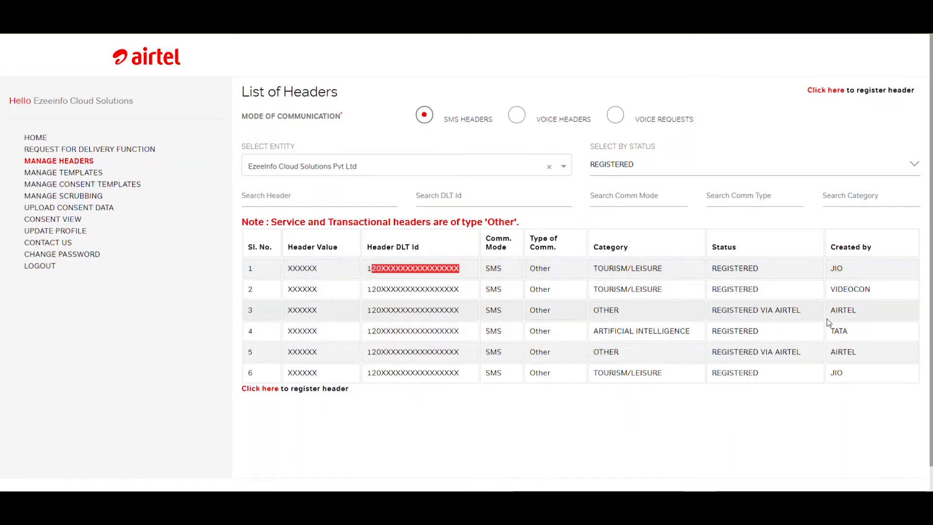
pyautogui.click(715, 414)
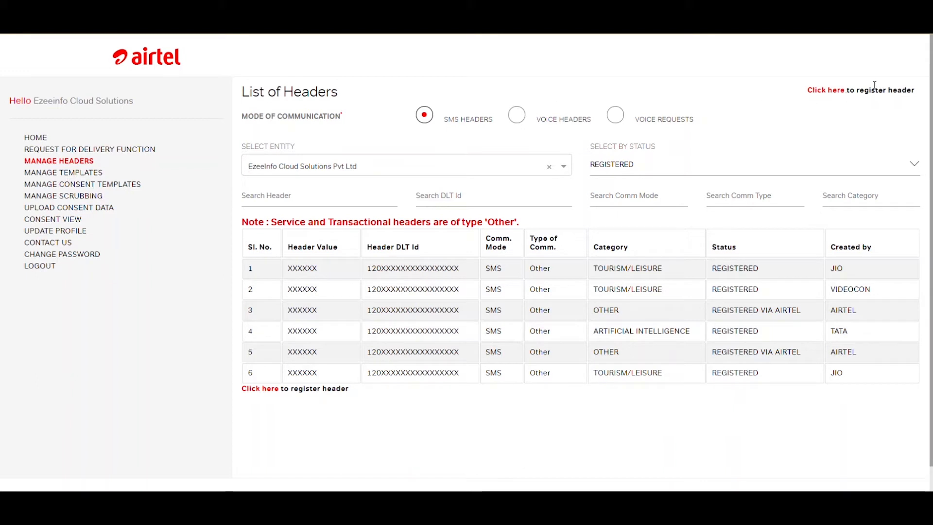
# Start registering a new header for EzeeInfo Cloud Solutions Pvt Ltd with SMS as the mode of communication
pyautogui.click(833, 93)
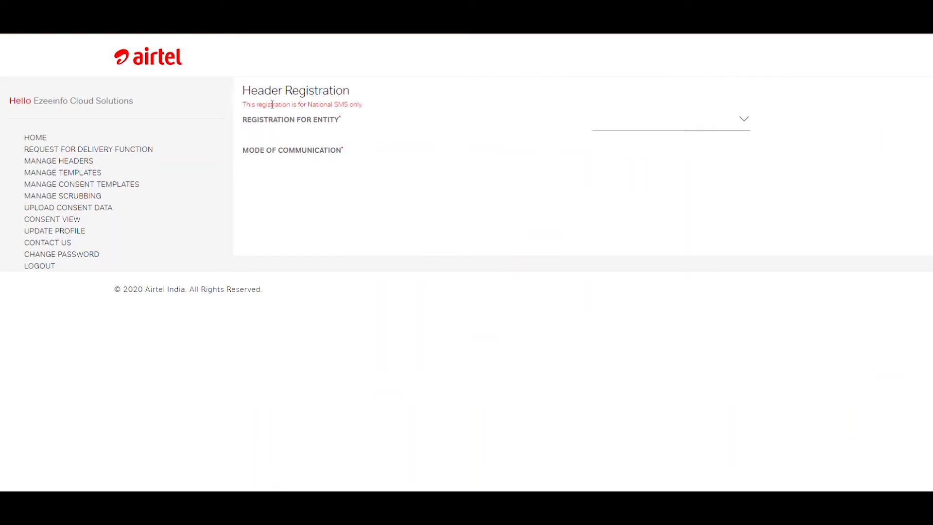
pyautogui.moveTo(266, 104); pyautogui.dragTo(362, 111)
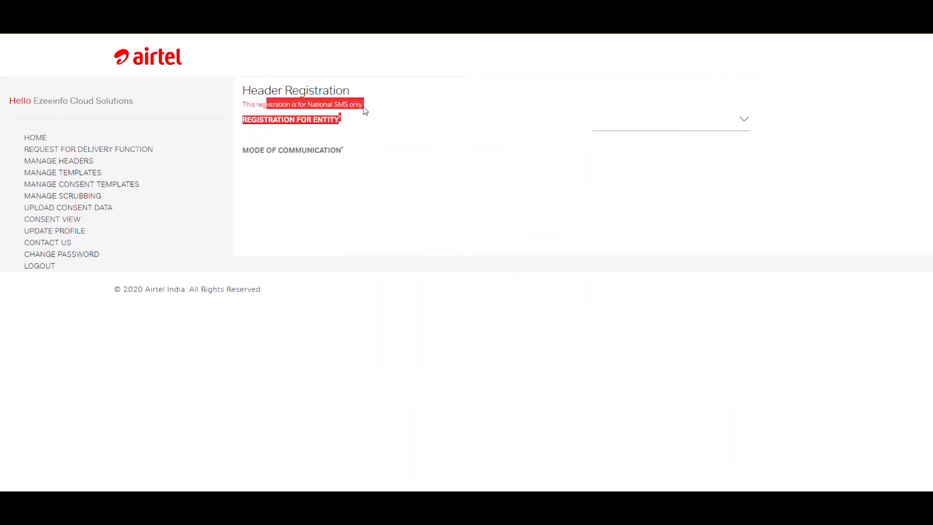
pyautogui.click(364, 110)
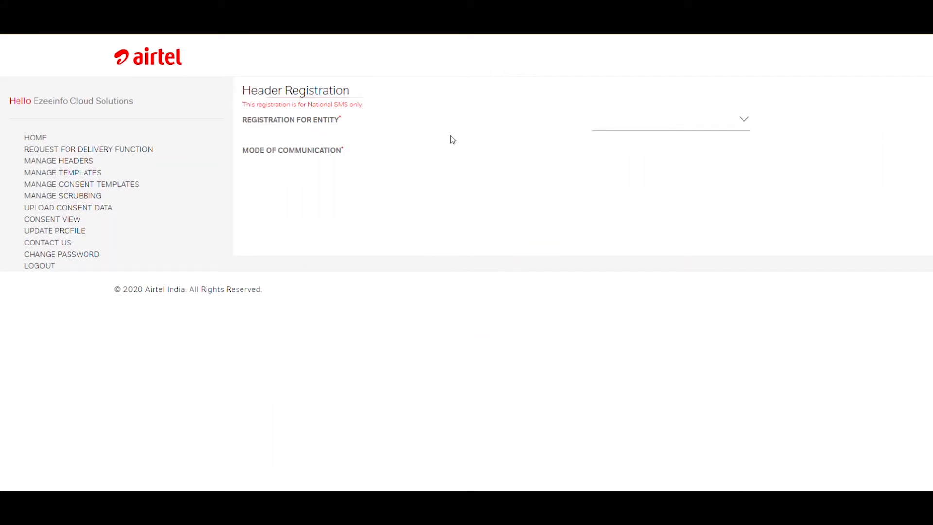
pyautogui.click(742, 120)
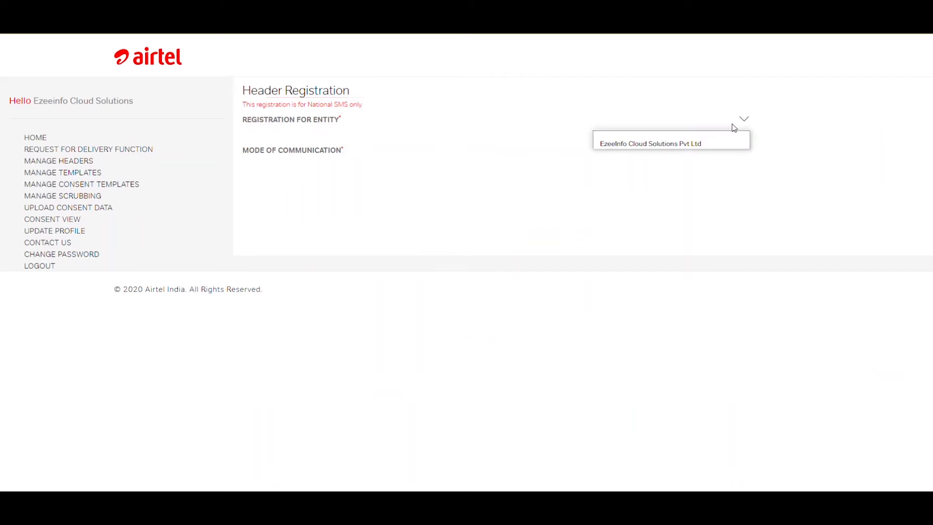
pyautogui.click(703, 144)
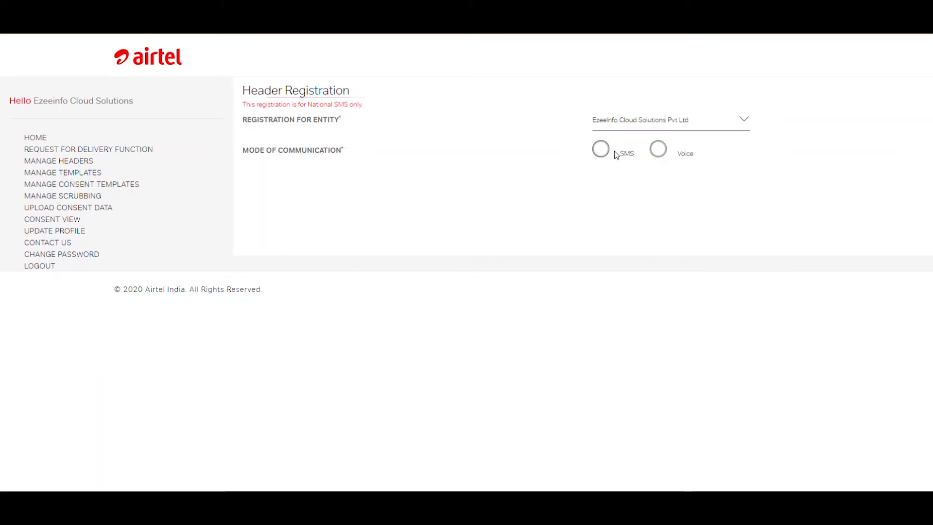
pyautogui.click(601, 150)
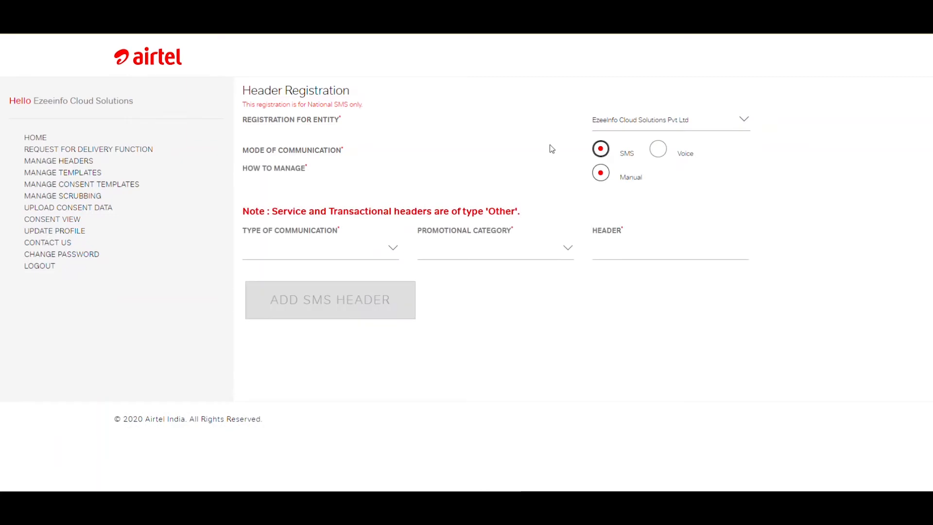
# Add an SMS header EZEINF with Transactional as its type of communication
pyautogui.click(389, 253)
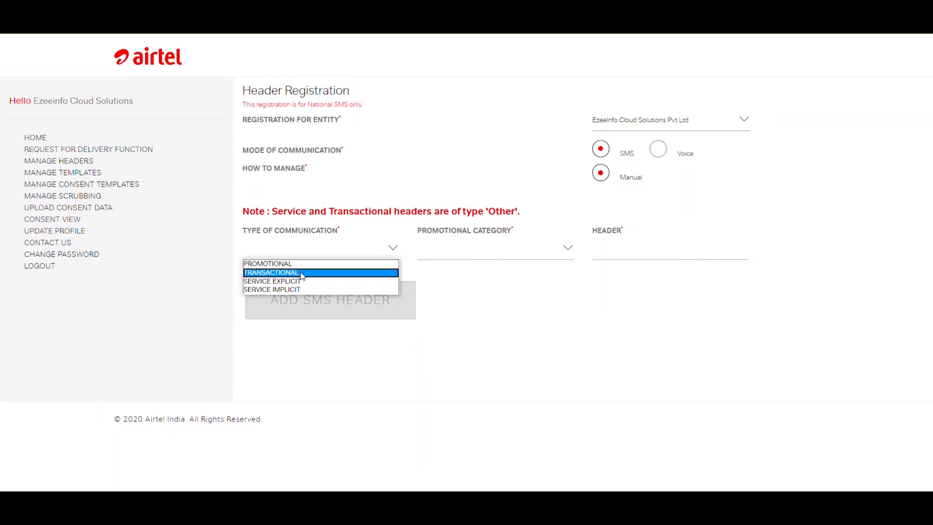
pyautogui.click(301, 274)
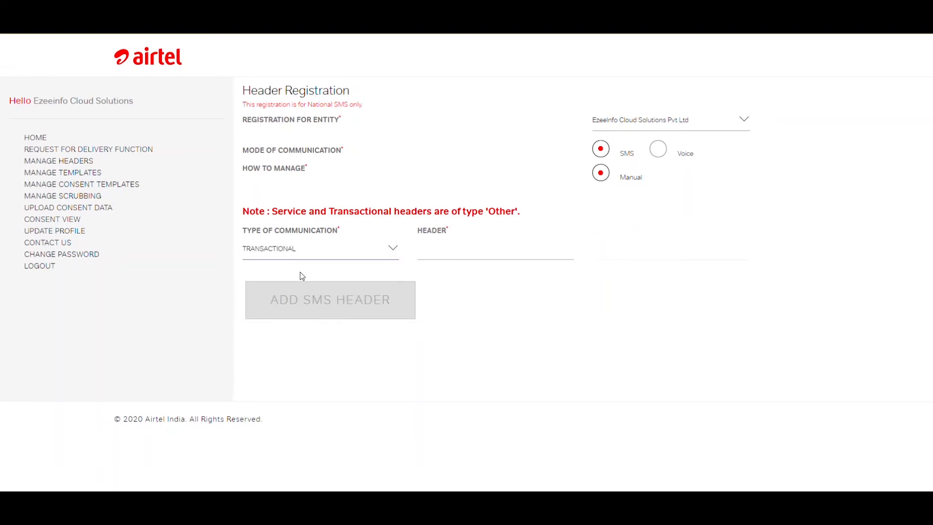
pyautogui.click(461, 249)
pyautogui.write('E')
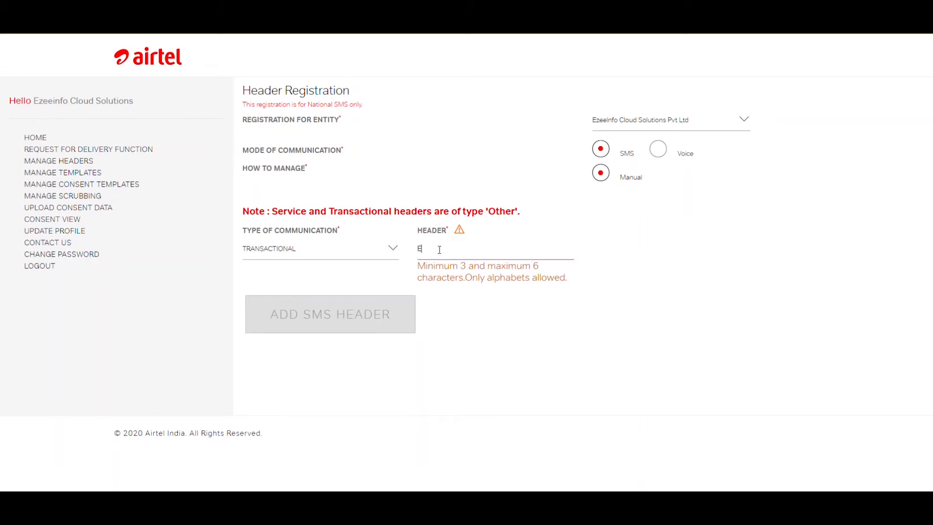
pyautogui.write('ZEINF')
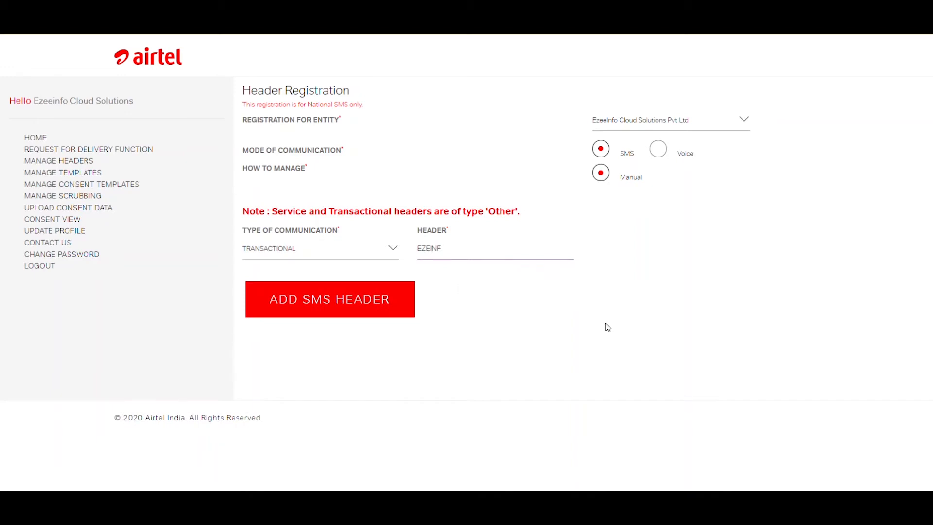
pyautogui.click(332, 303)
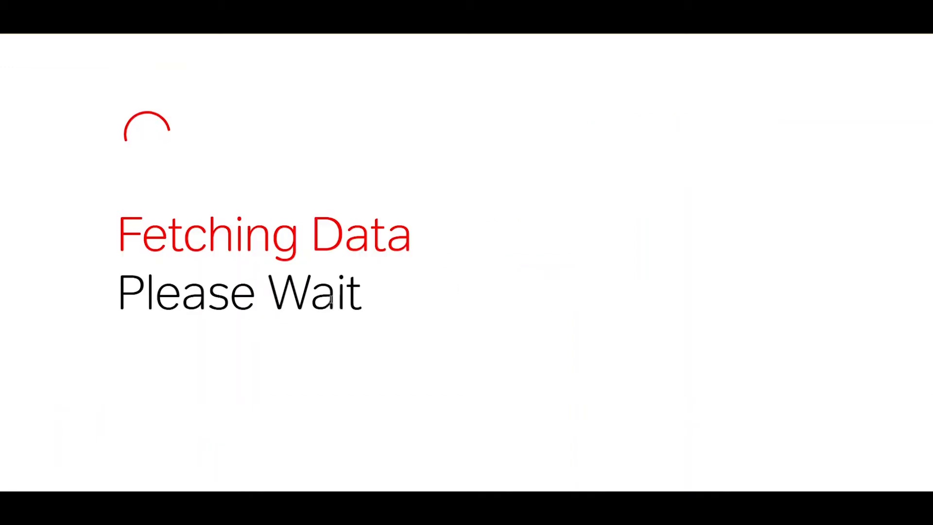
# Check the value and communication type of the added EZEINF header and mark the request as sure to submit
pyautogui.scroll(-1, 578, 308)
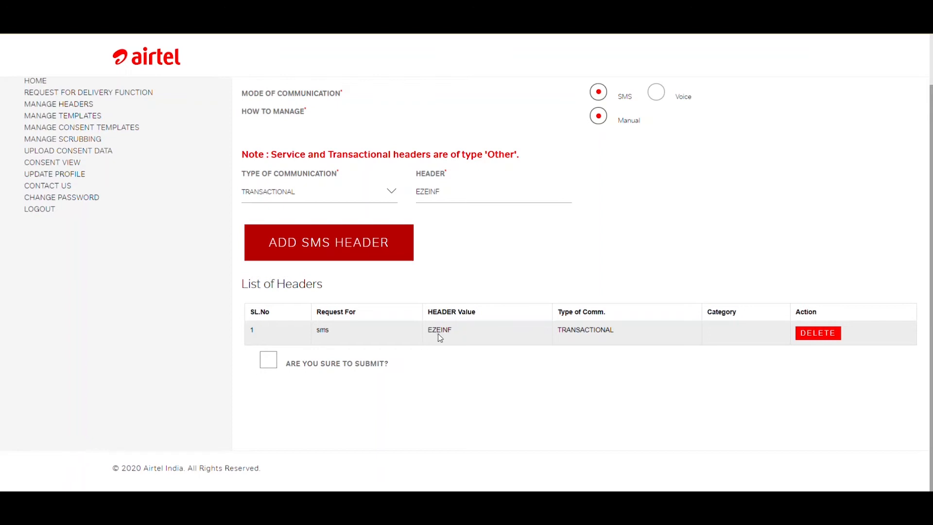
pyautogui.moveTo(428, 329); pyautogui.dragTo(451, 337)
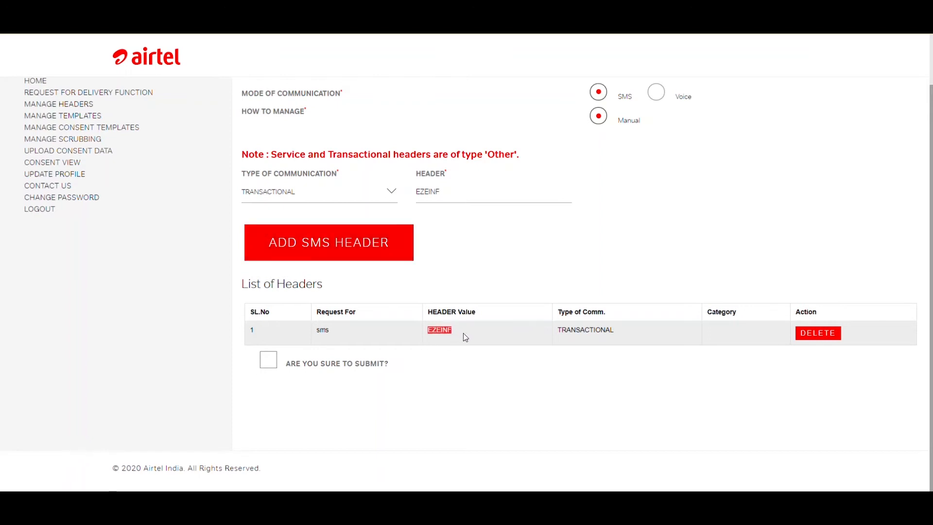
pyautogui.moveTo(428, 330); pyautogui.dragTo(456, 333)
pyautogui.click(456, 332)
pyautogui.doubleClick(588, 330)
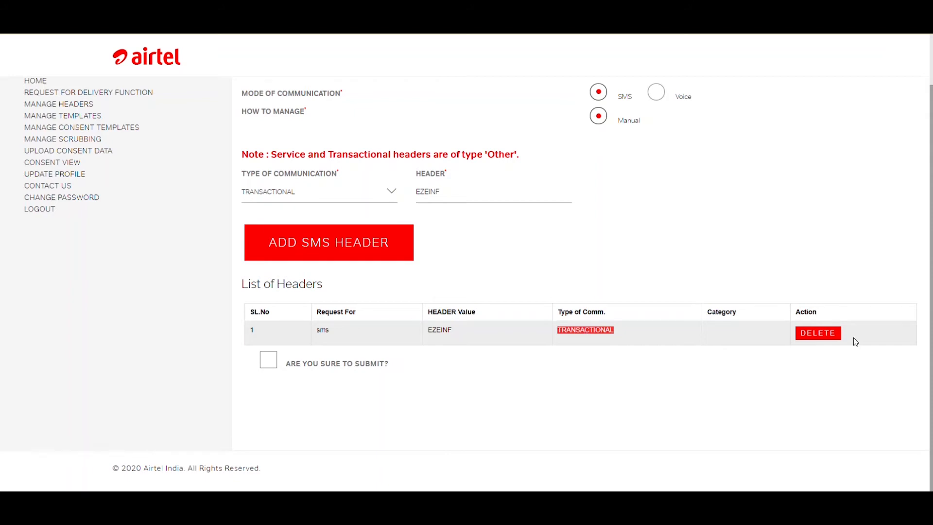
pyautogui.click(270, 362)
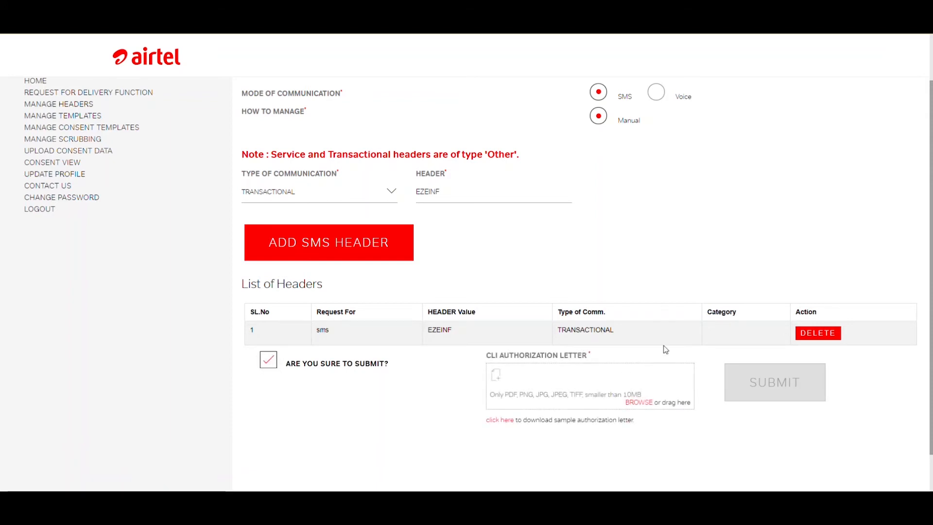
pyautogui.scroll(-2, 683, 328)
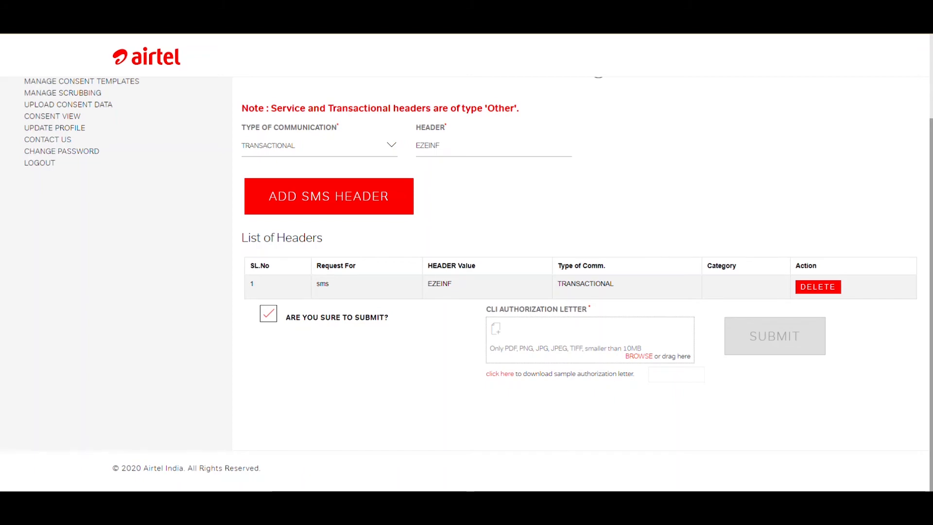
# Switch to the Header/CLI authorisation letter in Word and review the proposed header, category and remarks cells of its first entry
pyautogui.moveTo(524, 490)
pyautogui.click(607, 456)
pyautogui.scroll(5, 519, 311)
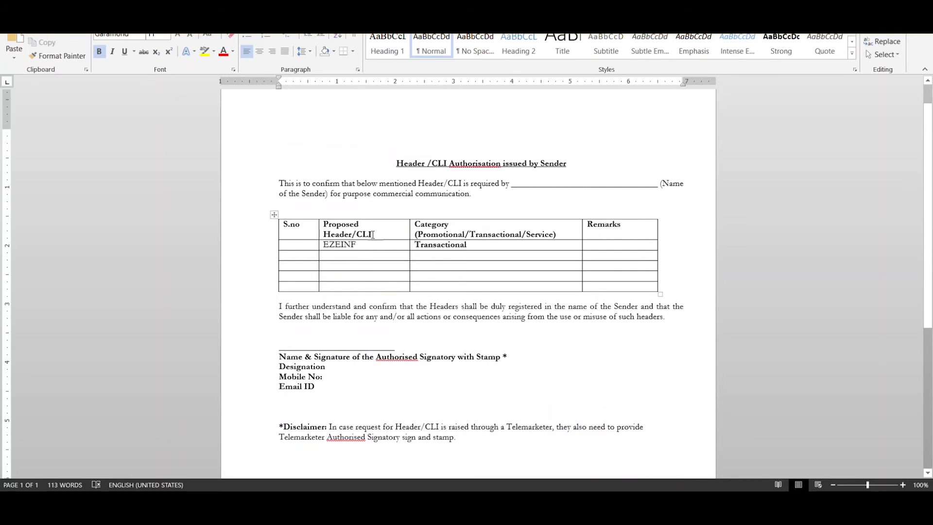
pyautogui.click(363, 246)
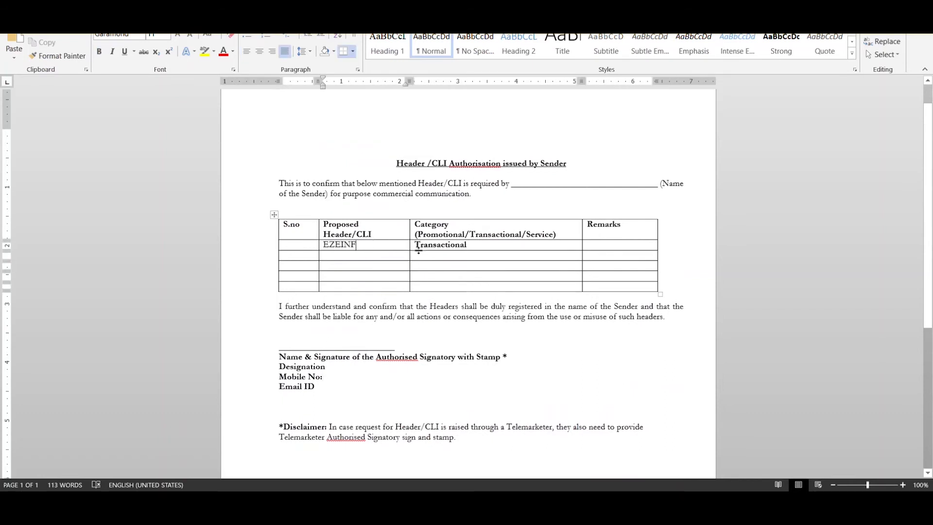
pyautogui.click(443, 246)
pyautogui.click(609, 246)
pyautogui.click(364, 246)
pyautogui.click(604, 245)
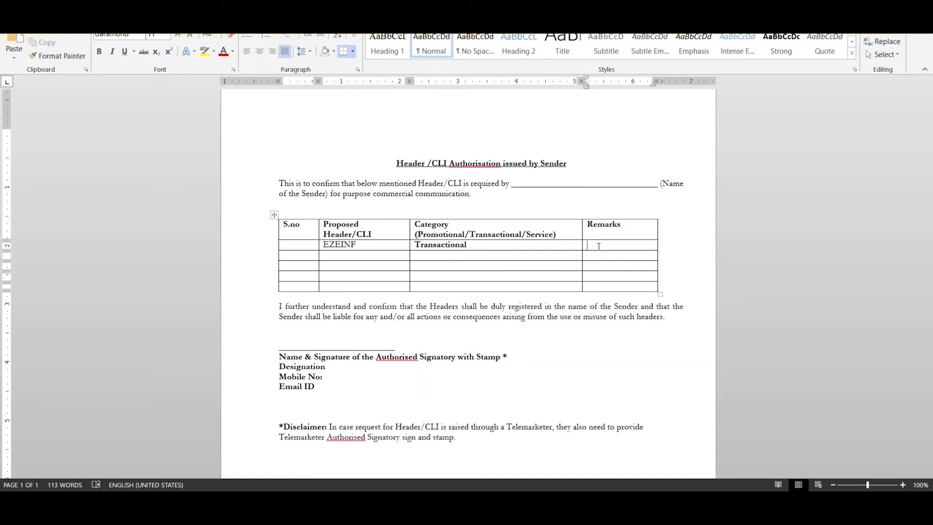
# Switch back to the Airtel portal's header list and examine the status filter options and the first header's status and DLT Id
pyautogui.hotkey('alt', 'Tab')
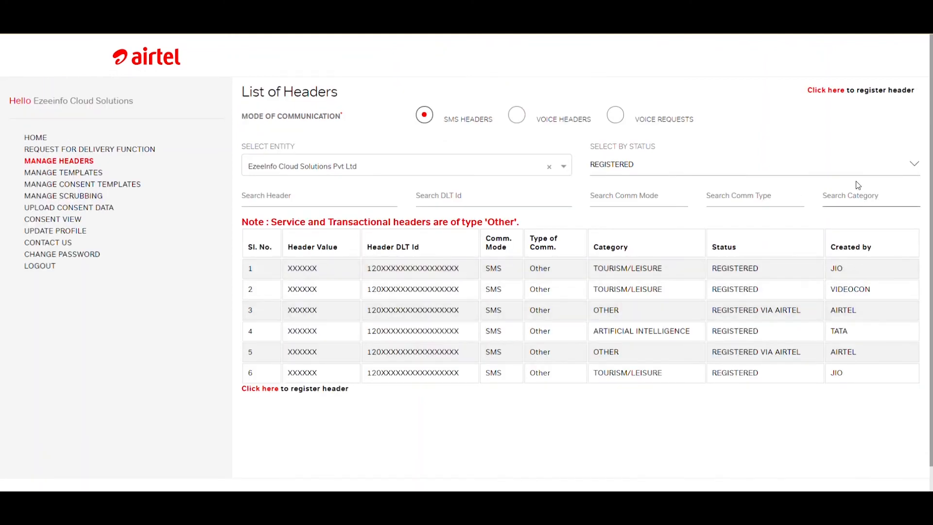
pyautogui.click(867, 169)
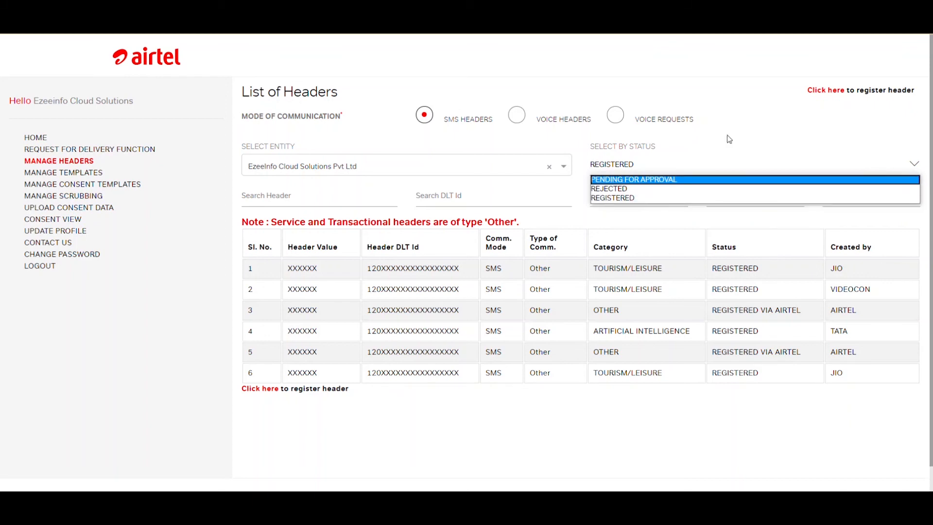
pyautogui.click(735, 102)
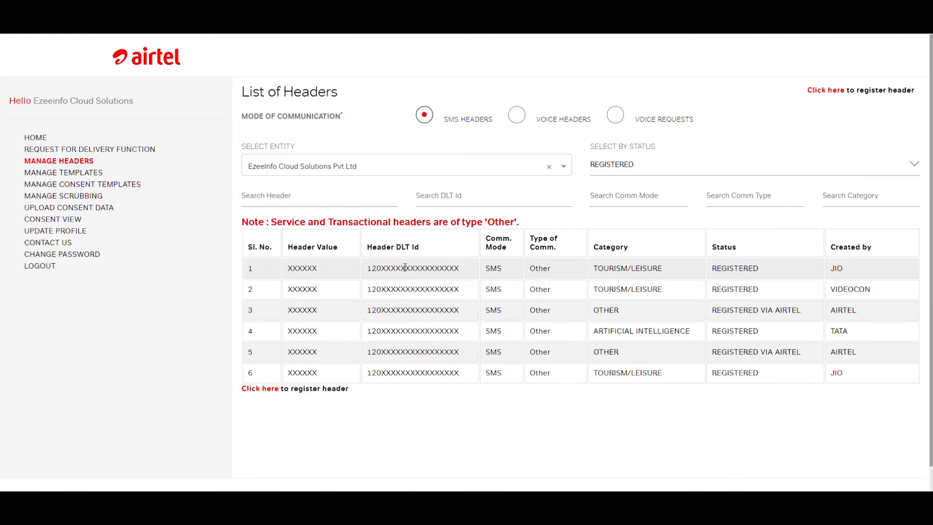
pyautogui.doubleClick(730, 269)
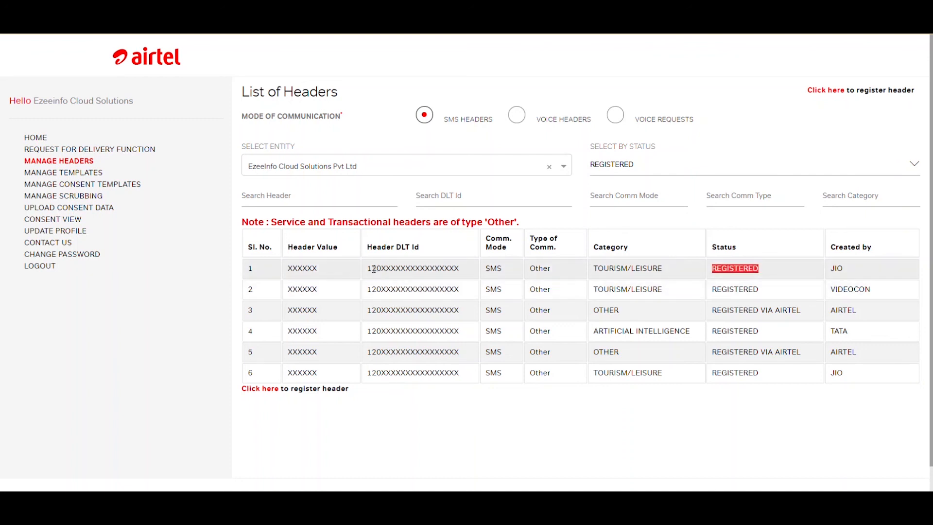
pyautogui.moveTo(372, 270); pyautogui.dragTo(456, 271)
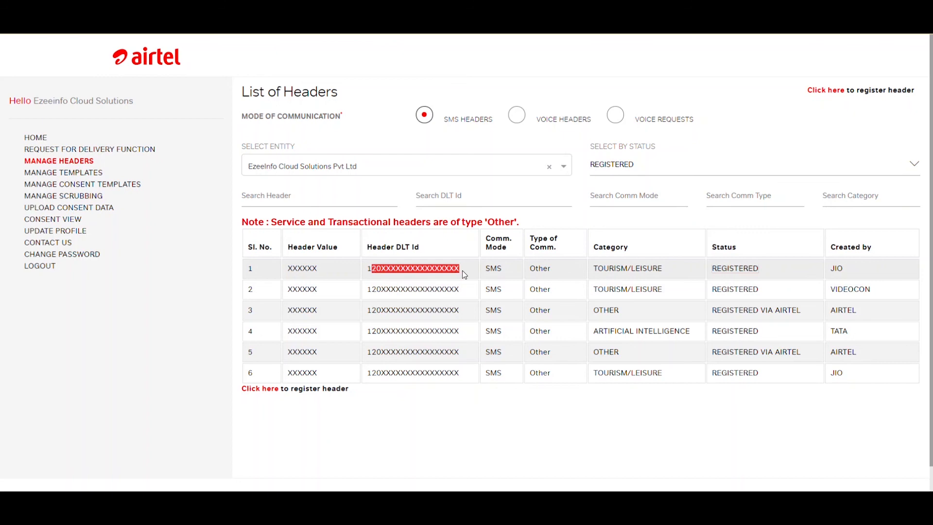
pyautogui.click(462, 270)
pyautogui.moveTo(372, 270); pyautogui.dragTo(461, 270)
# Examine the entity's Registration Id on the home page and return to the header list
pyautogui.click(165, 10)
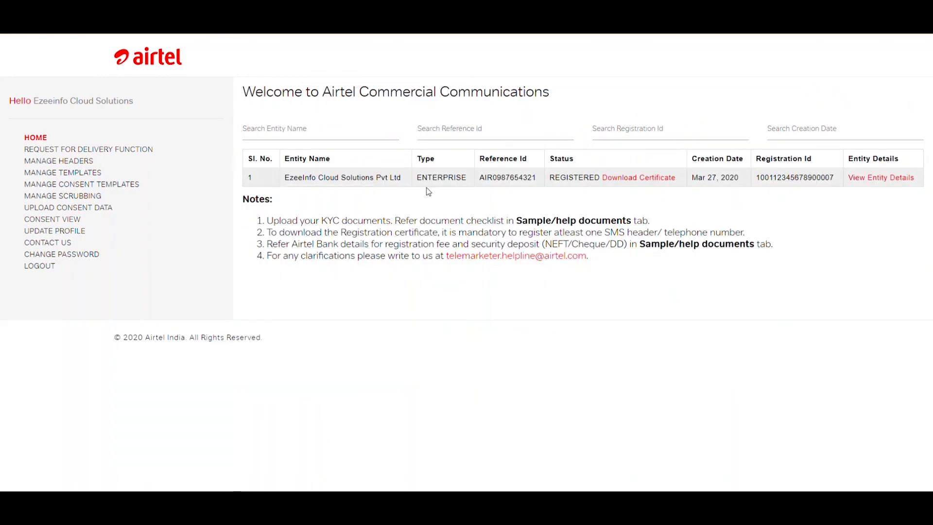
pyautogui.moveTo(761, 179); pyautogui.dragTo(824, 177)
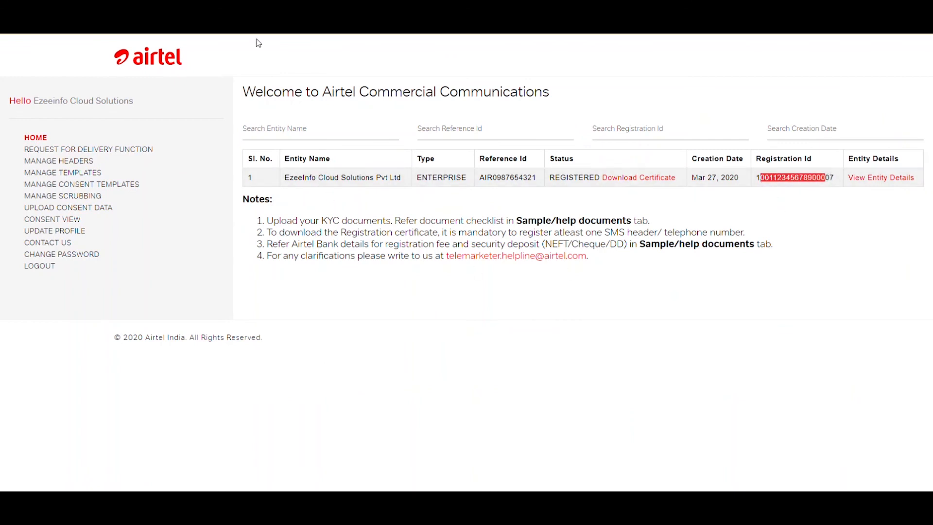
pyautogui.click(245, 12)
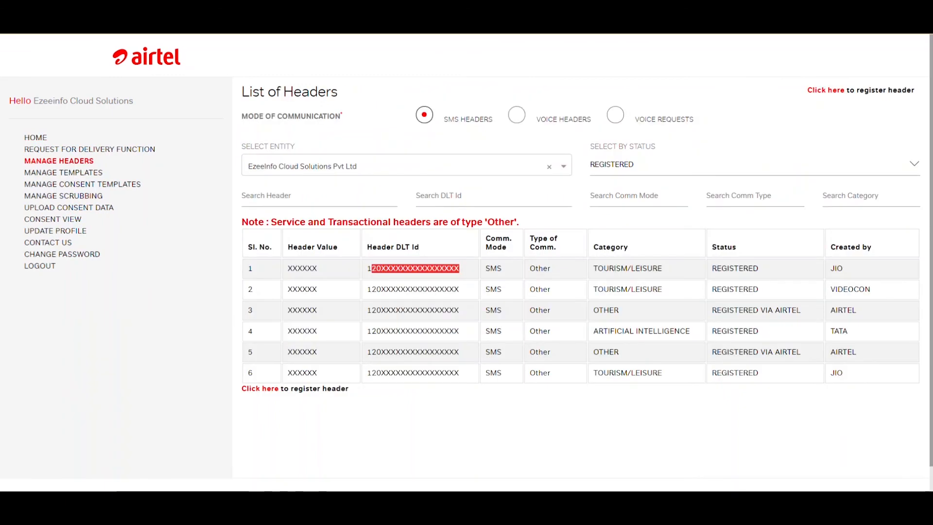
pyautogui.click(667, 224)
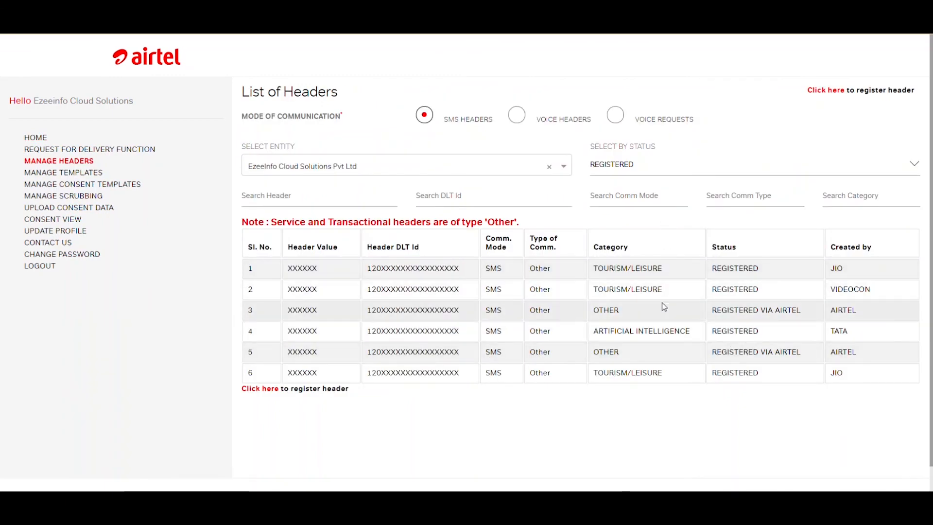